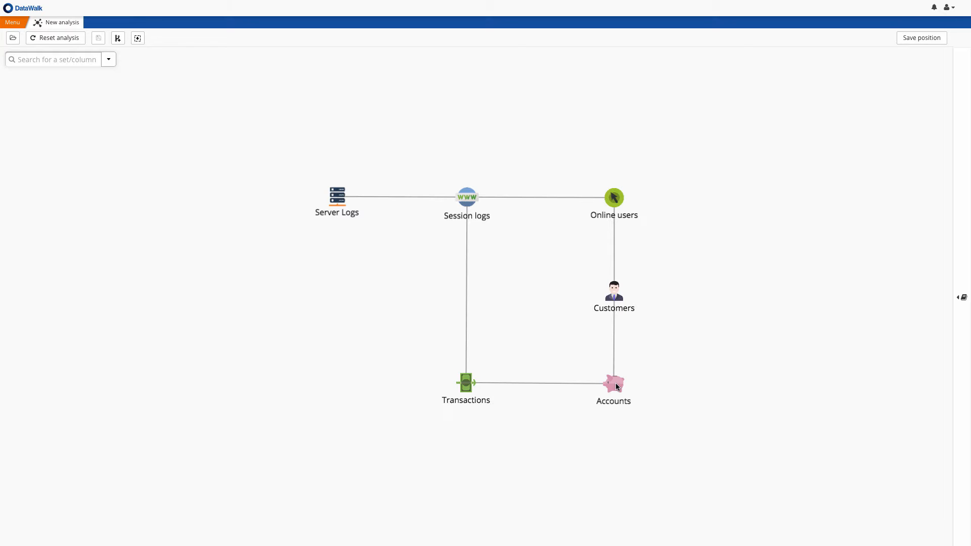
- Count the records in the Accounts, Transactions, Customers, Session logs and Server Logs sets
click(615, 384)
click(467, 386)
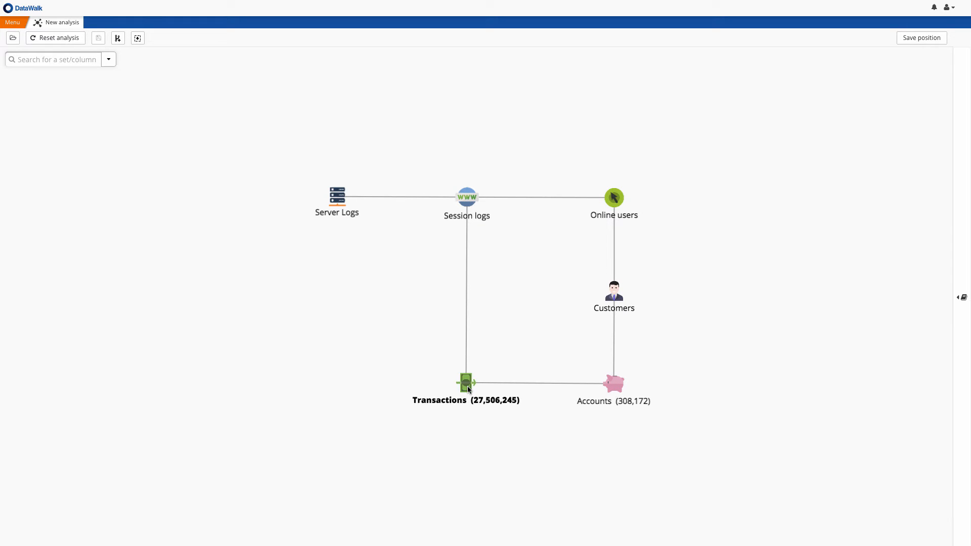
click(615, 297)
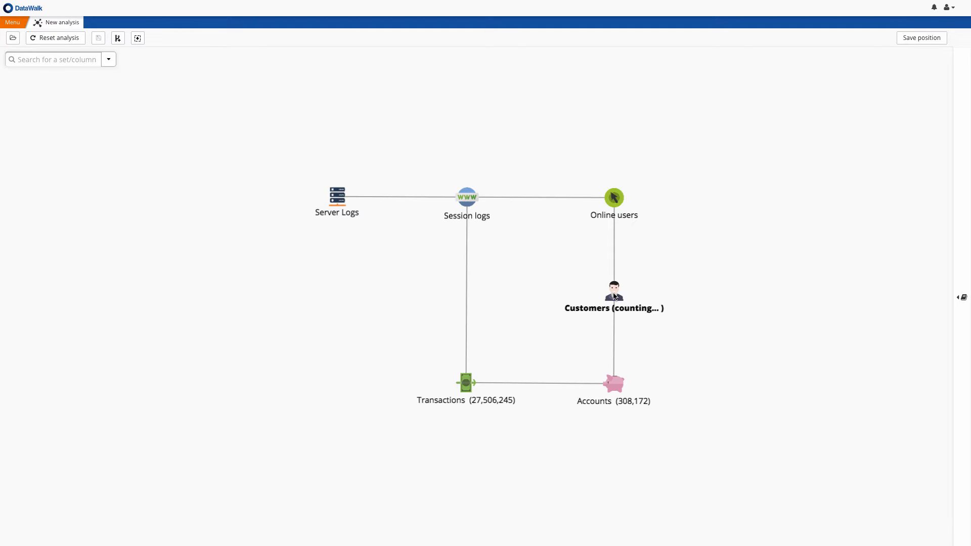
click(468, 201)
click(348, 211)
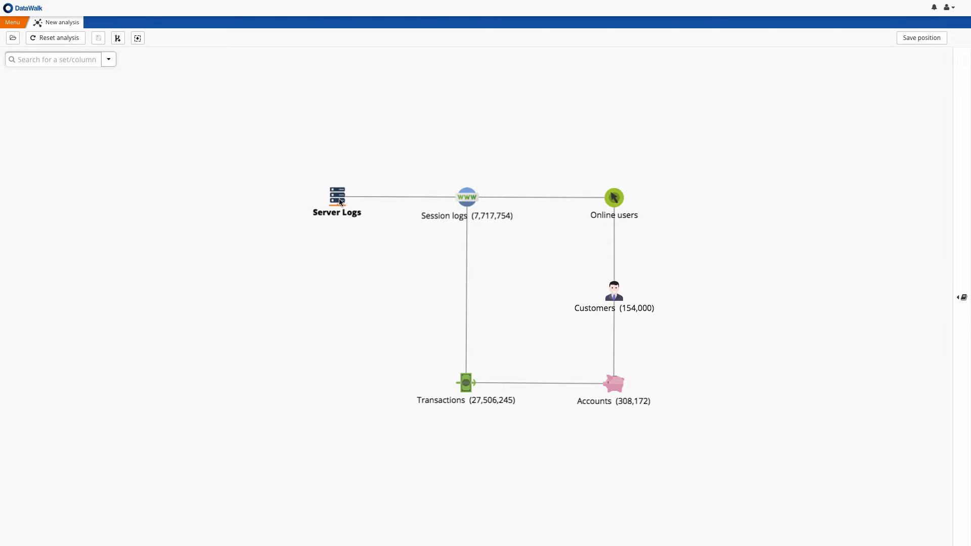
- Review the Transactions records in table view and return to the analysis
right_click(467, 381)
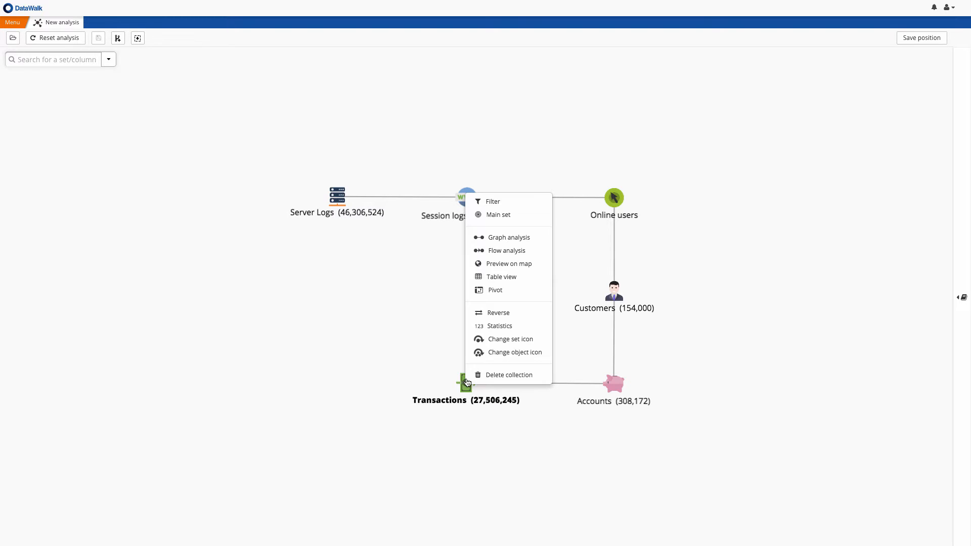
click(499, 277)
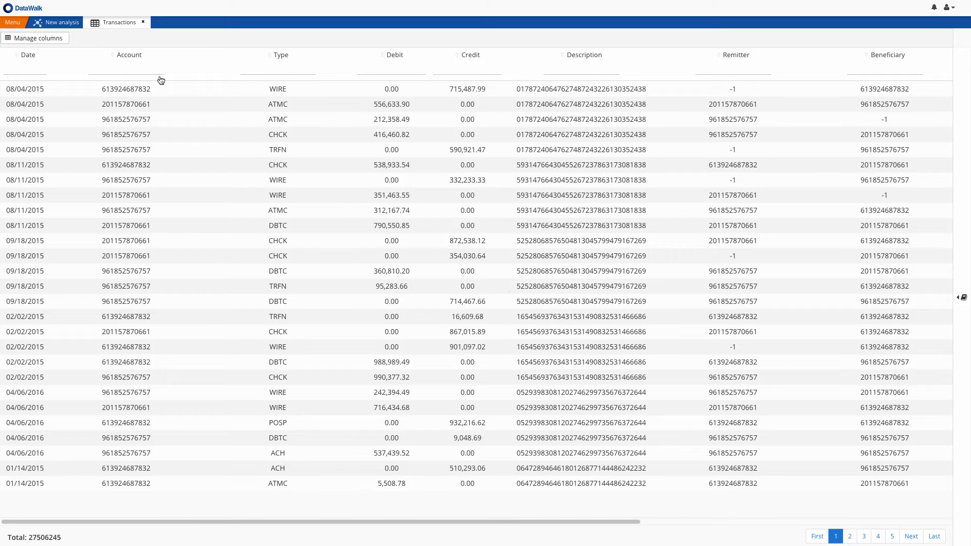
click(143, 21)
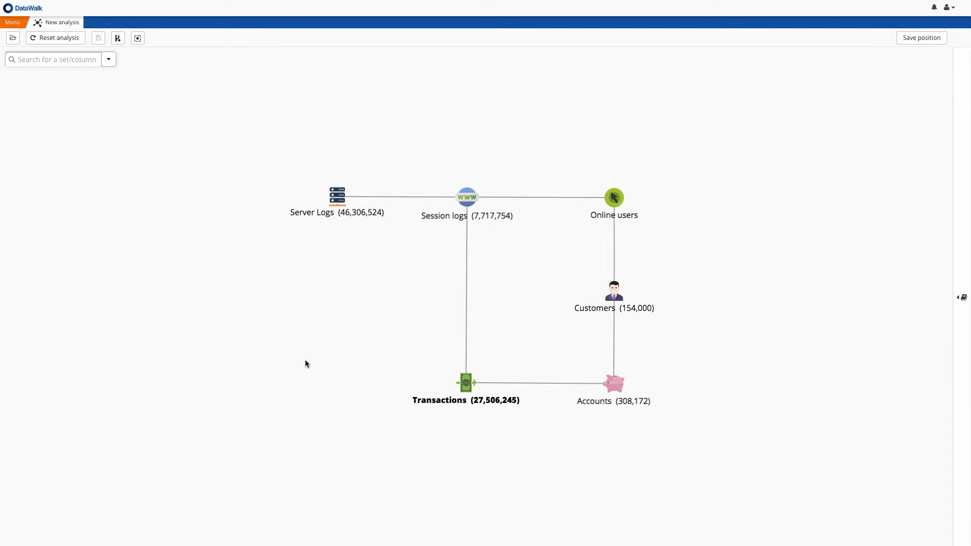
- Import the Suspicious_Accounts spreadsheet from the desktop into the DataWalk analysis beside the Accounts set and save the node positions
key(ctrl+Right)
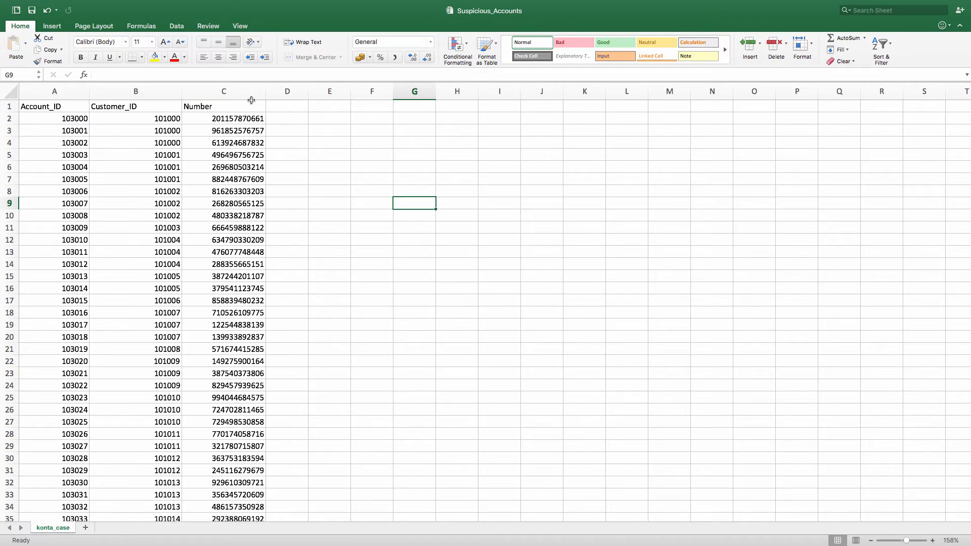
key(ctrl+Left)
key(ctrl+Left)
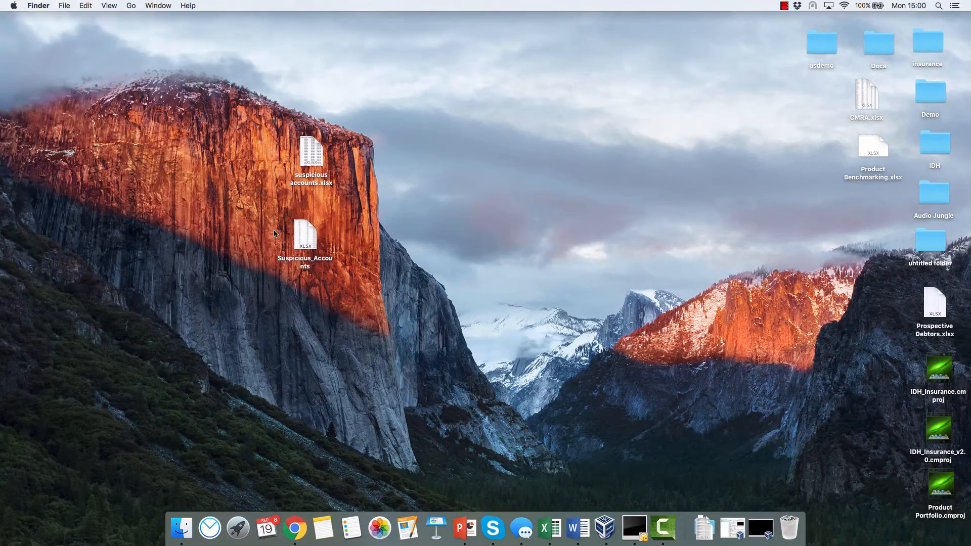
click(303, 235)
drag(304, 236, 722, 364)
key(ctrl+Right)
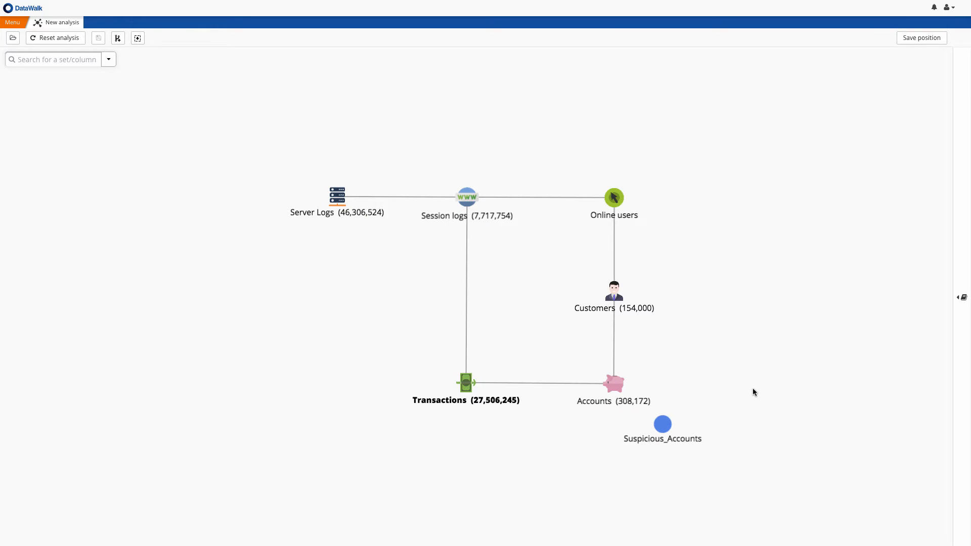
drag(660, 429, 730, 390)
click(911, 38)
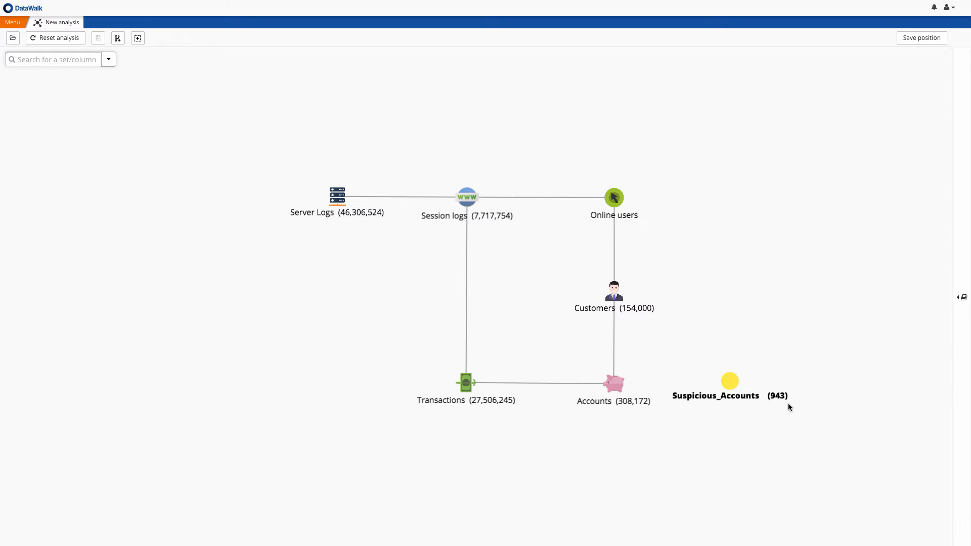
- Review the imported Suspicious_Accounts records in table view and return to the analysis
click(729, 380)
click(748, 288)
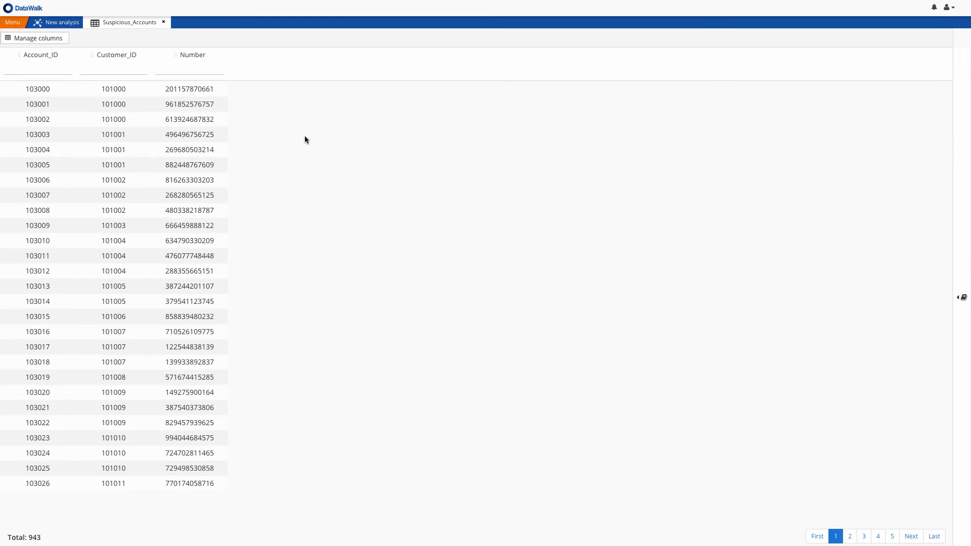
click(164, 24)
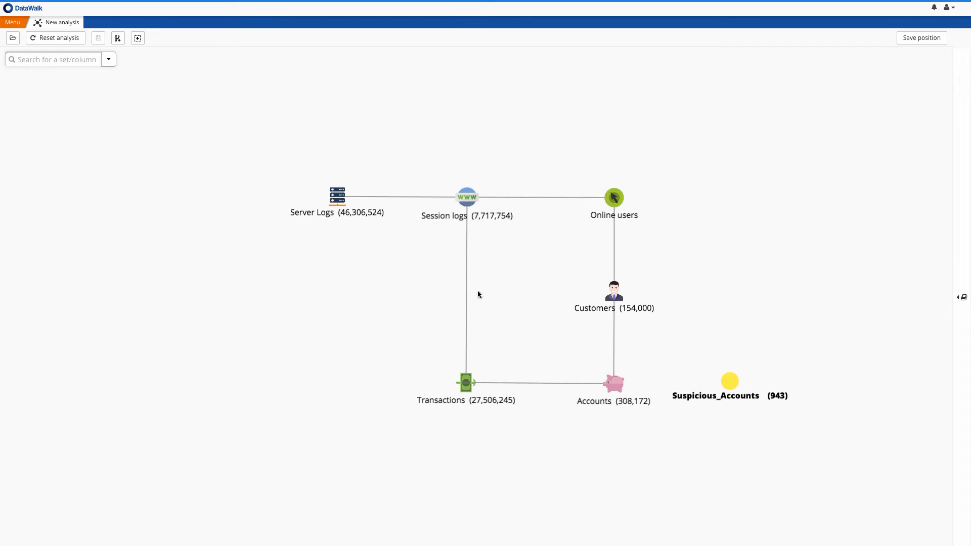
- Change the Suspicious_Accounts set icon to alert2.png from the other category
right_click(734, 386)
click(758, 354)
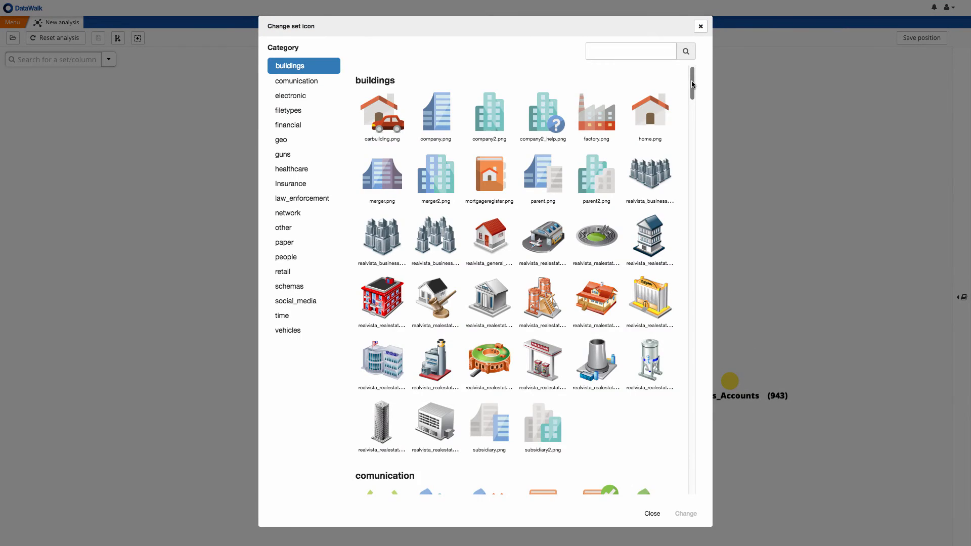
scroll(696, 216, down, 15)
drag(697, 216, 691, 400)
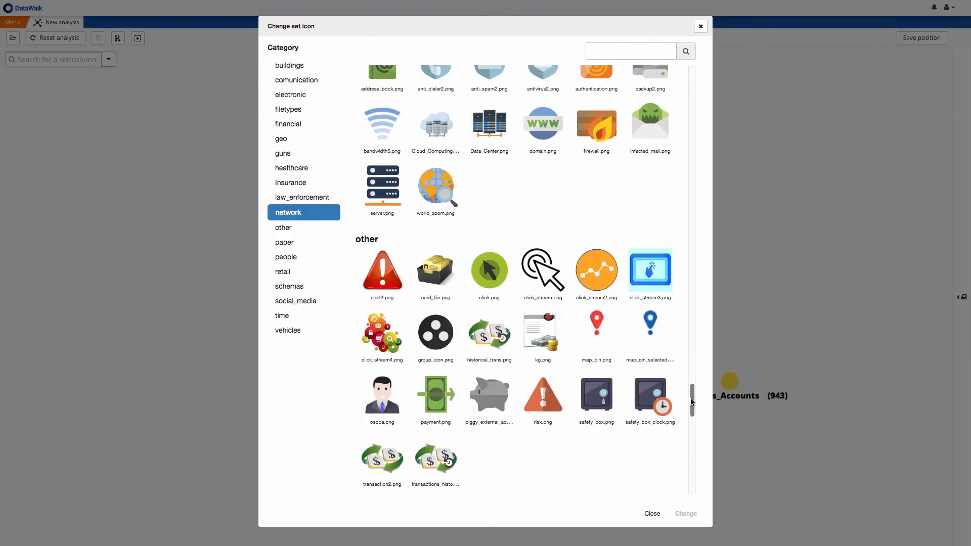
click(382, 270)
click(683, 515)
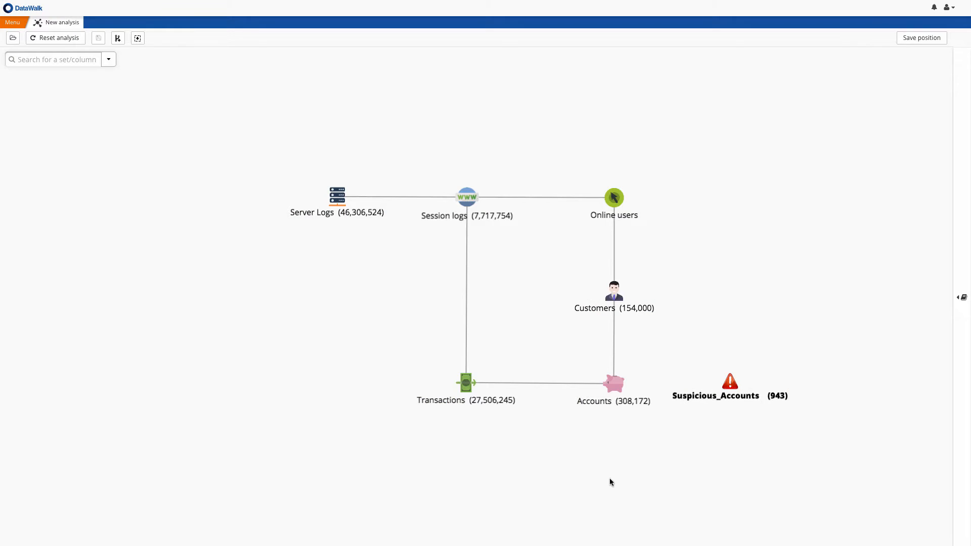
- Connect Suspicious_Accounts to Accounts with a connection named New, using only the suggested Account_ID = Account_ID match
click(118, 38)
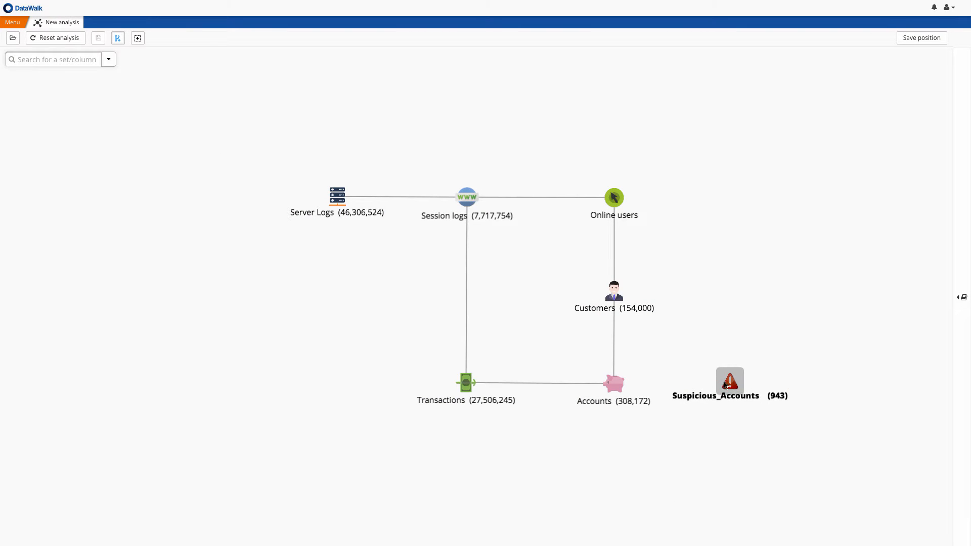
drag(730, 381, 617, 384)
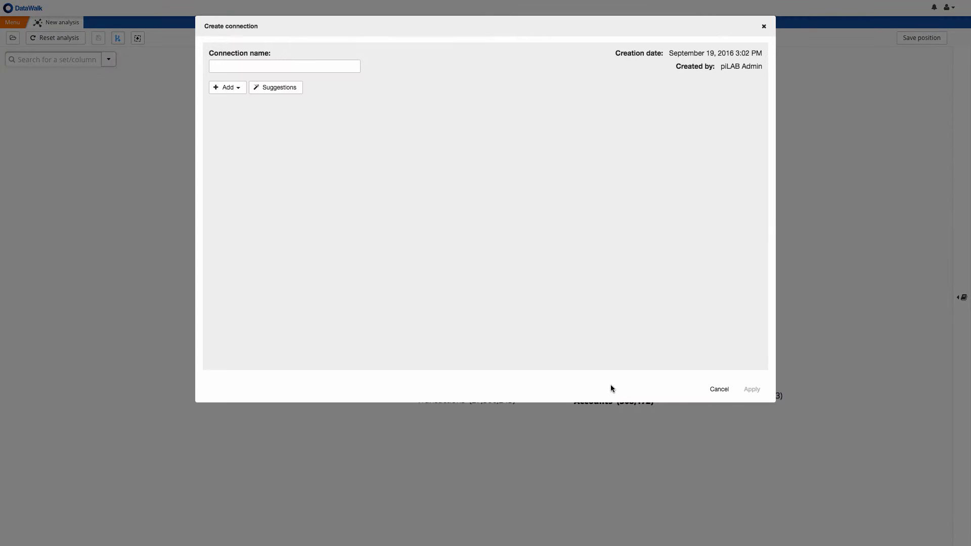
click(277, 87)
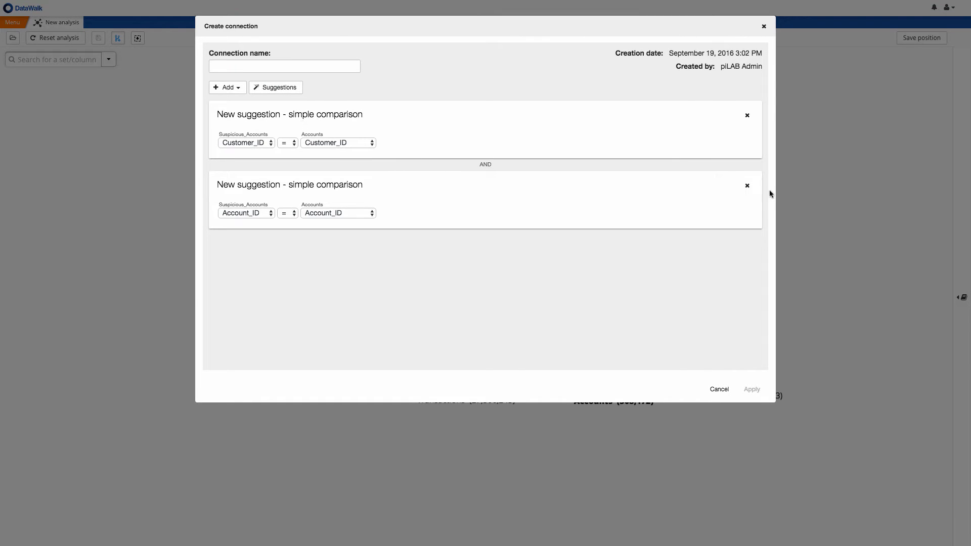
click(747, 116)
click(316, 66)
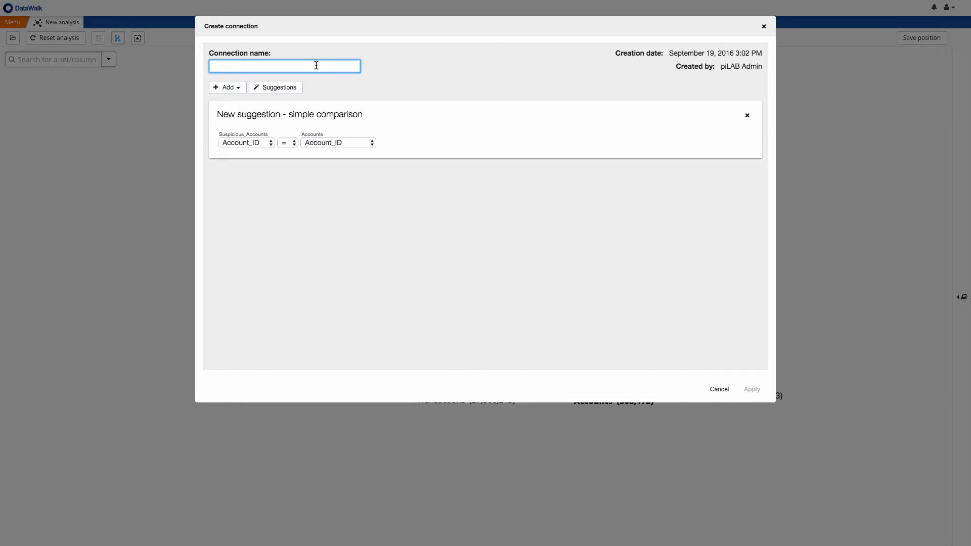
text(New)
click(750, 390)
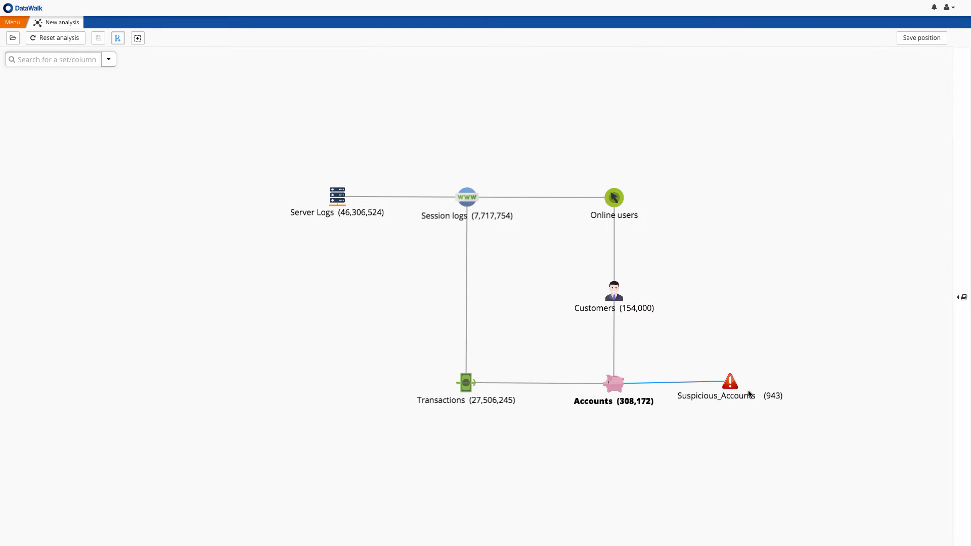
- Start the analysis from Suspicious_Accounts by making it the main set
click(731, 385)
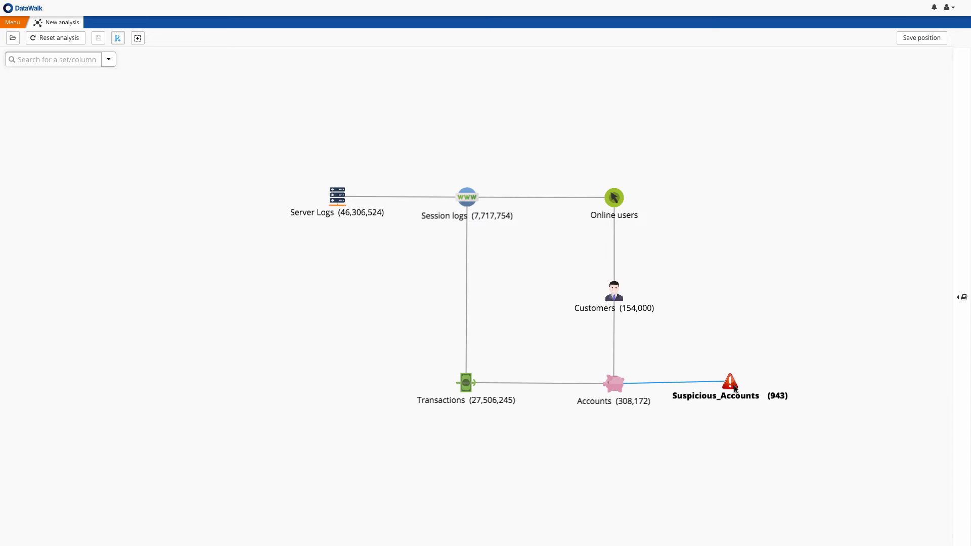
right_click(735, 388)
click(746, 229)
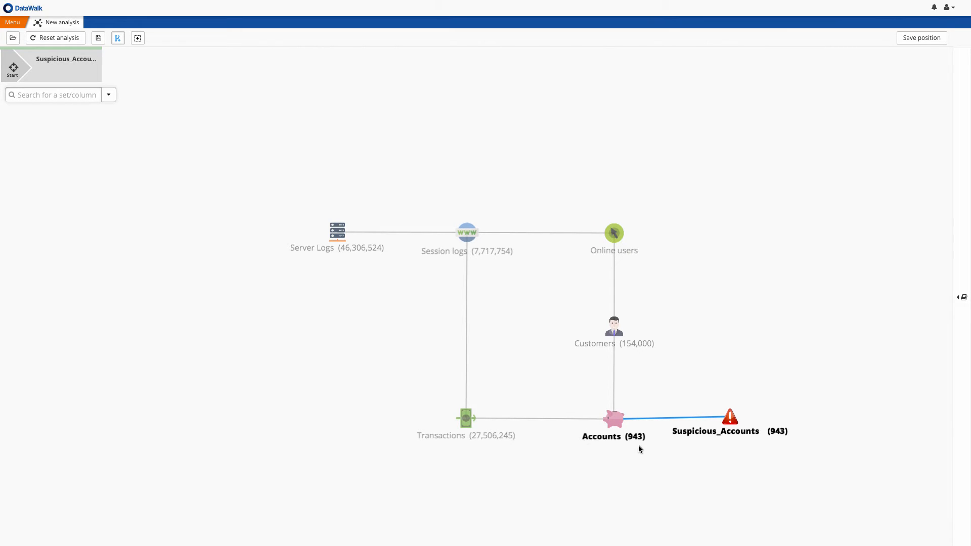
- Make Accounts the main set through the New connection and count its linked Transactions
right_click(615, 417)
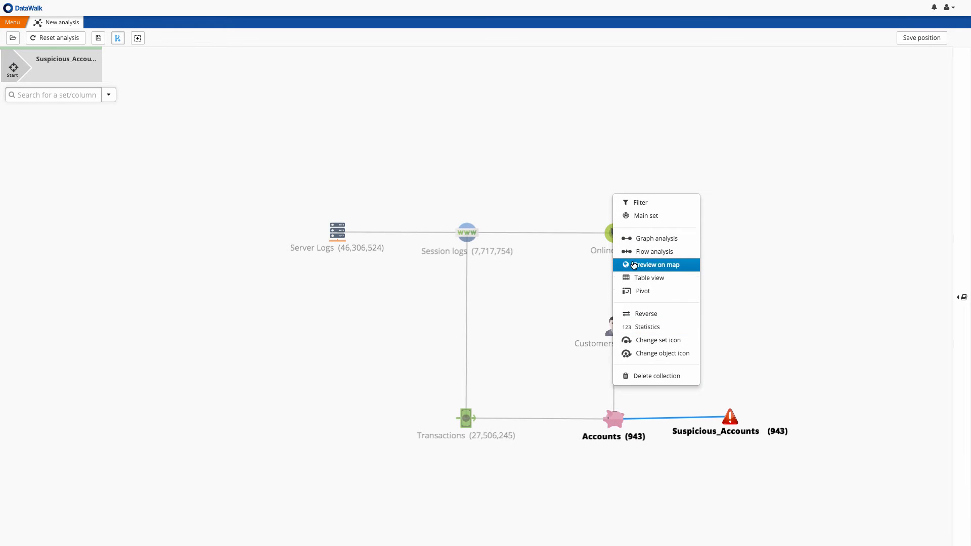
click(636, 216)
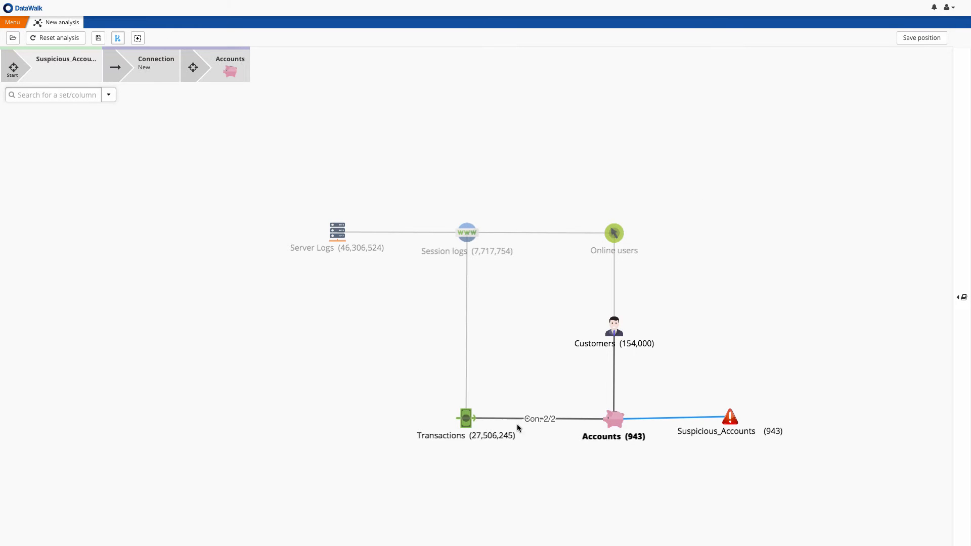
click(466, 423)
- Narrow Accounts to the first 20% by the Balance column using set statistics
right_click(623, 414)
click(637, 326)
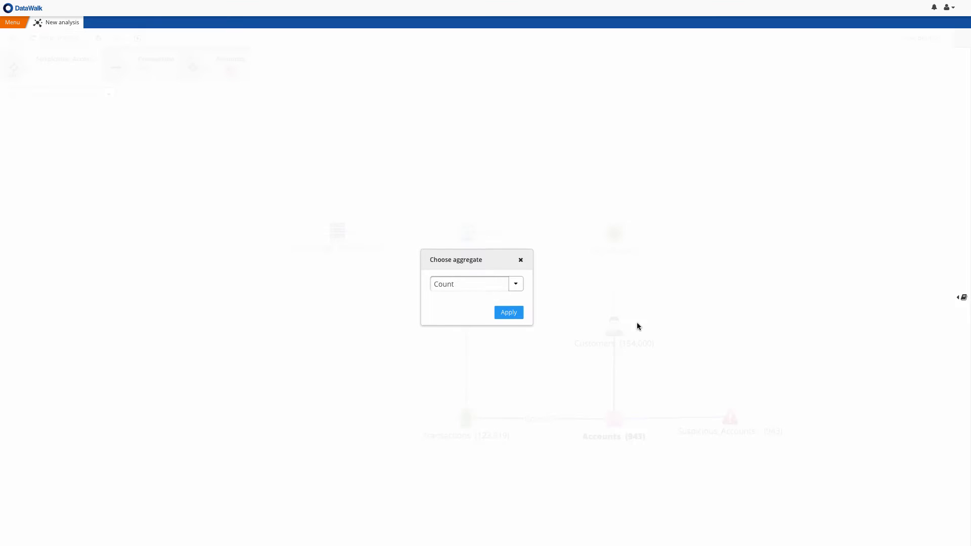
click(516, 284)
click(514, 298)
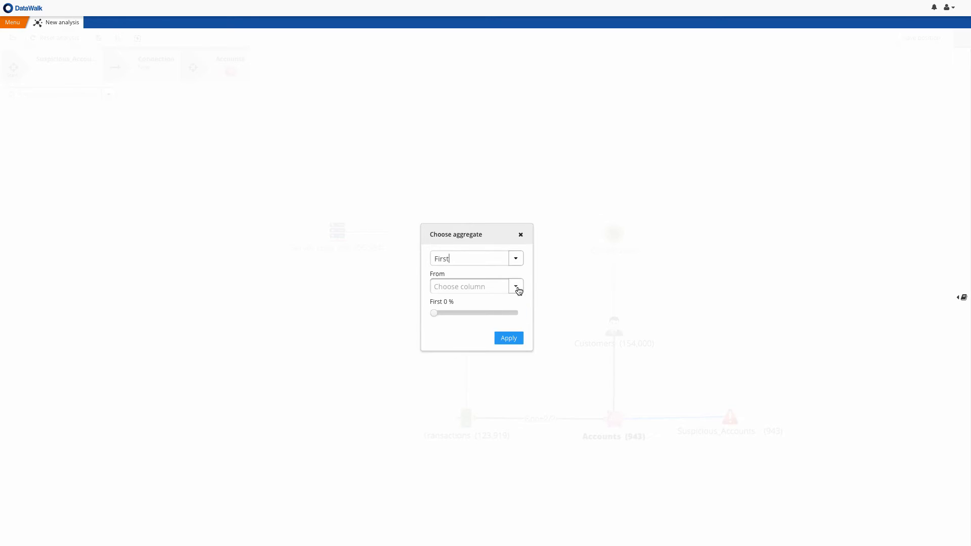
click(516, 287)
click(510, 316)
drag(429, 313, 452, 315)
click(510, 337)
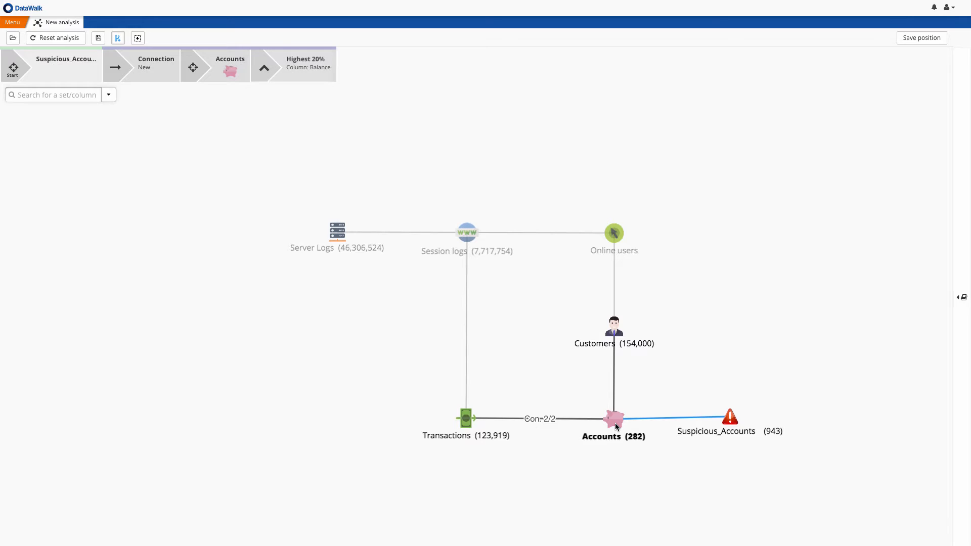
- Calculate the average of the Number of transactions column for the filtered Accounts
right_click(615, 423)
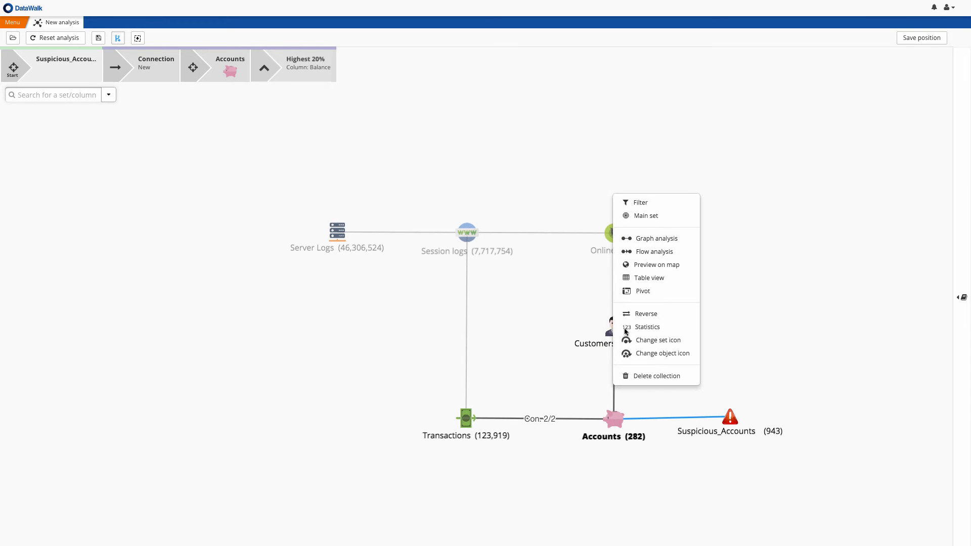
click(645, 327)
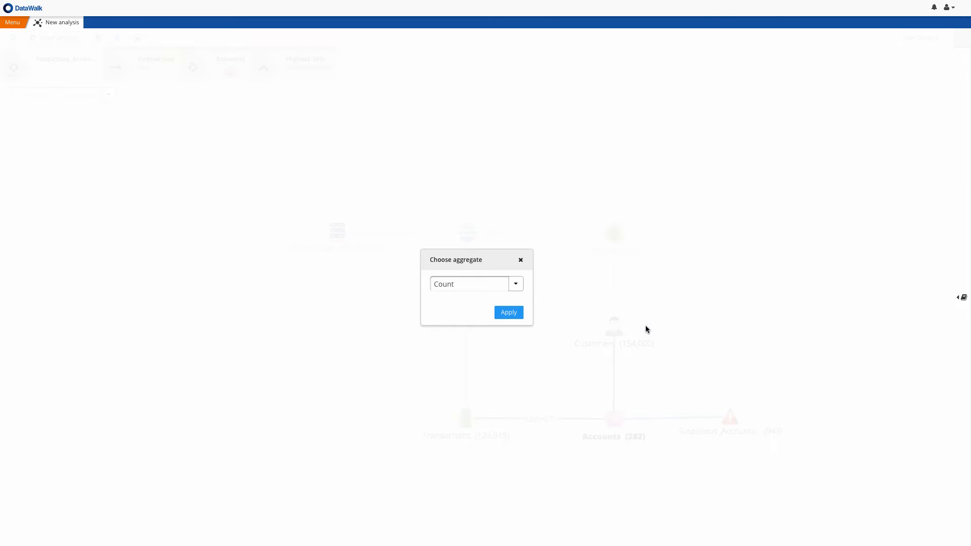
click(515, 284)
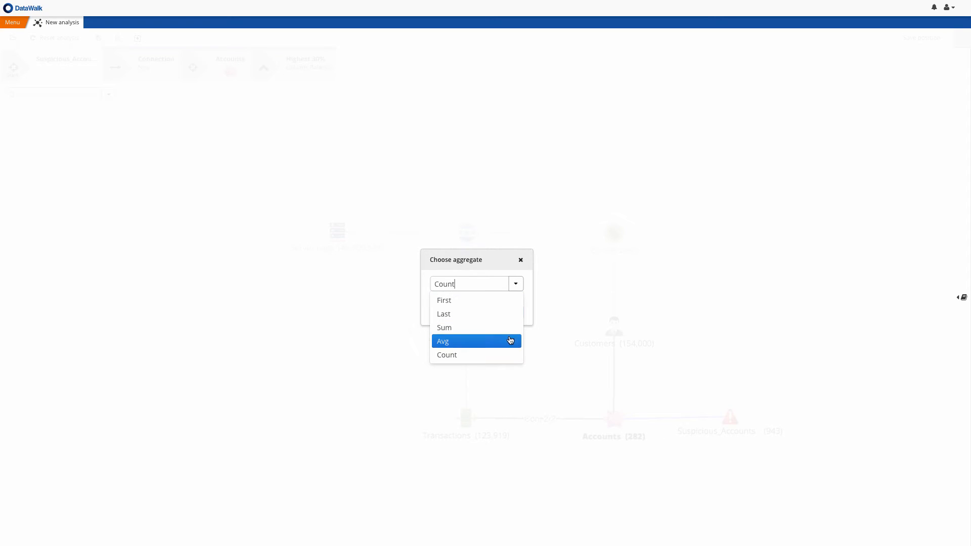
click(508, 340)
click(516, 298)
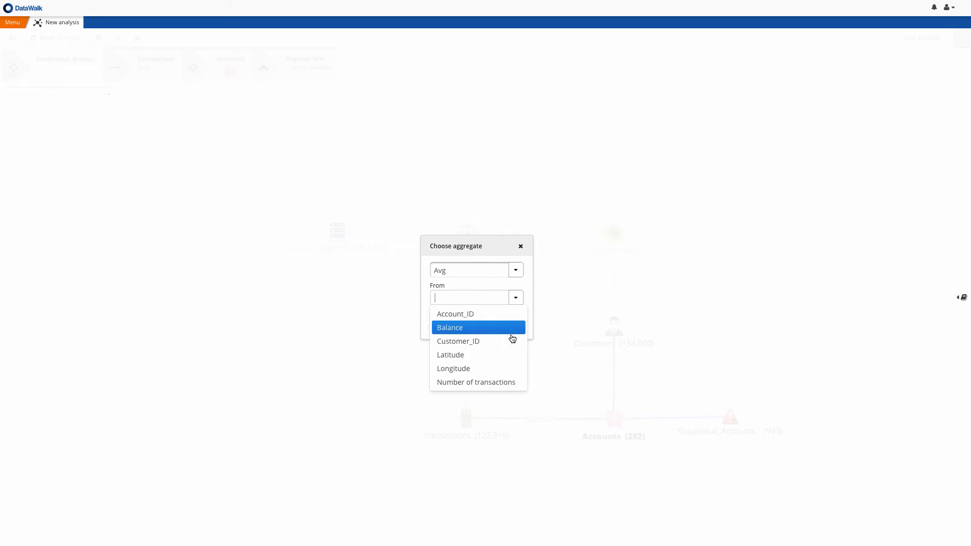
click(511, 384)
click(510, 328)
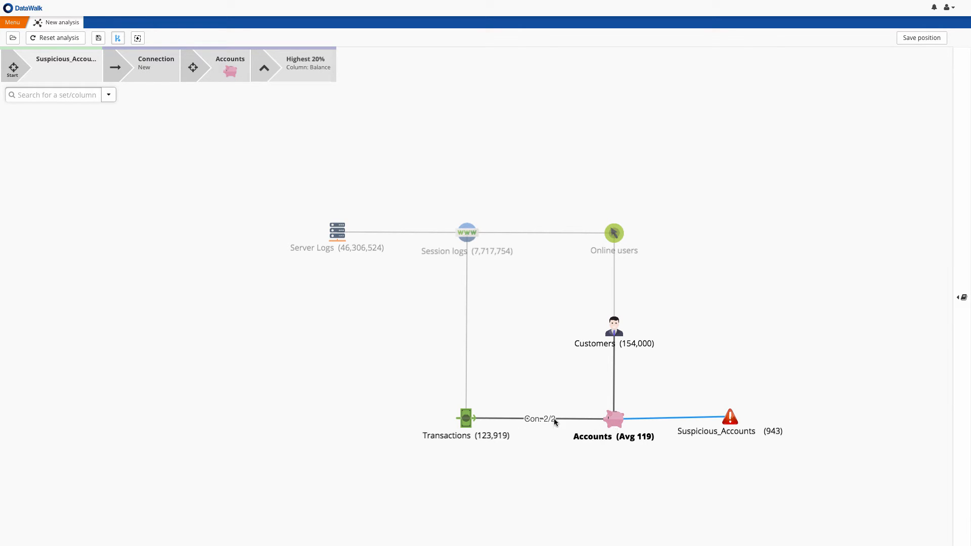
- Restrict the Accounts–Transactions link to the Remitter connection only and filter for a connection count >= 119
click(578, 419)
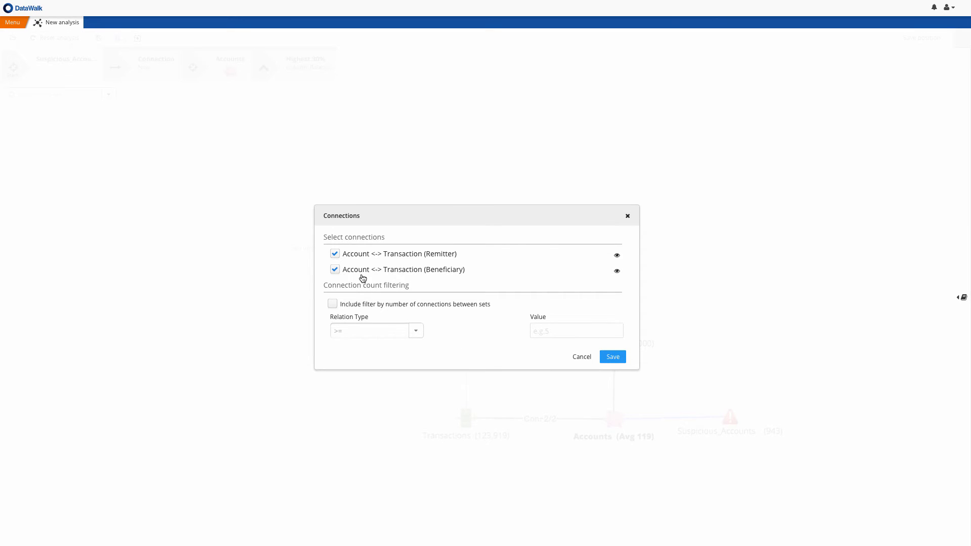
click(337, 271)
click(333, 305)
click(547, 327)
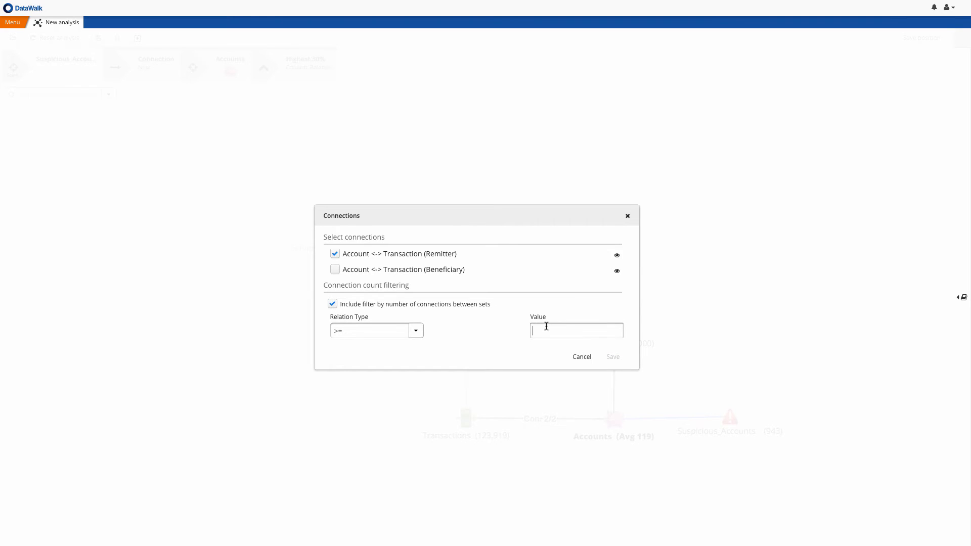
text(119)
click(613, 357)
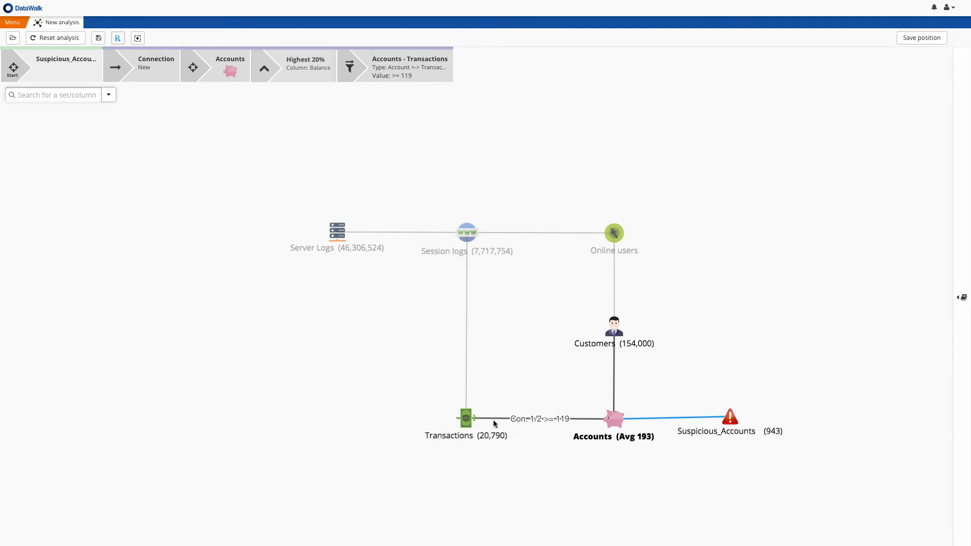
- Make Transactions the main set through its Remitter connection with the filtered Accounts
click(466, 423)
right_click(466, 425)
click(475, 211)
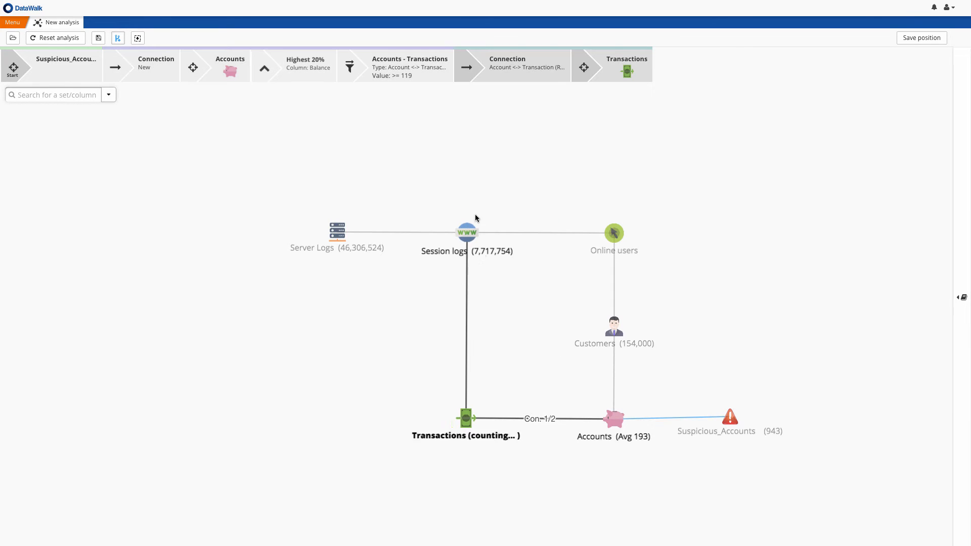
- Filter Transactions on the Date column with a range from July 1 to Sep 19 2016
right_click(466, 421)
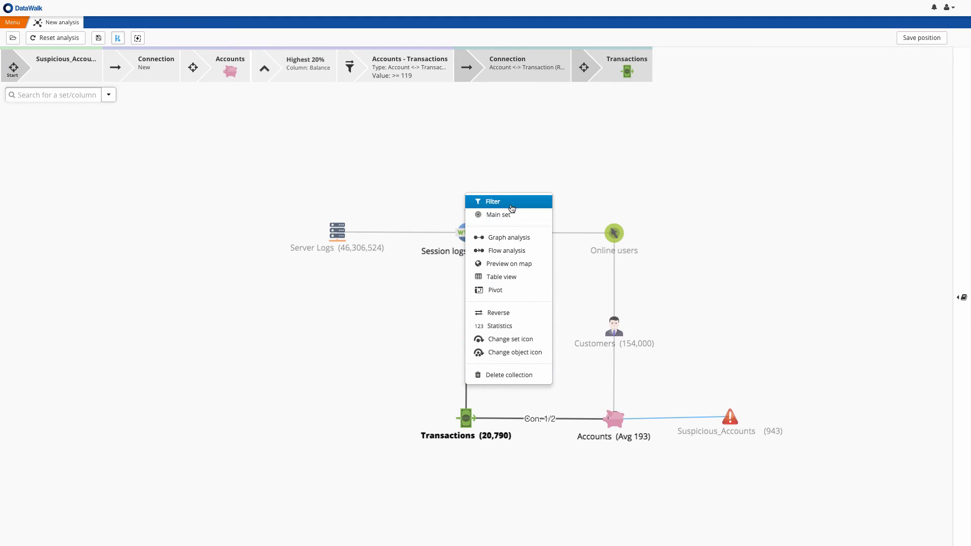
click(486, 201)
click(131, 120)
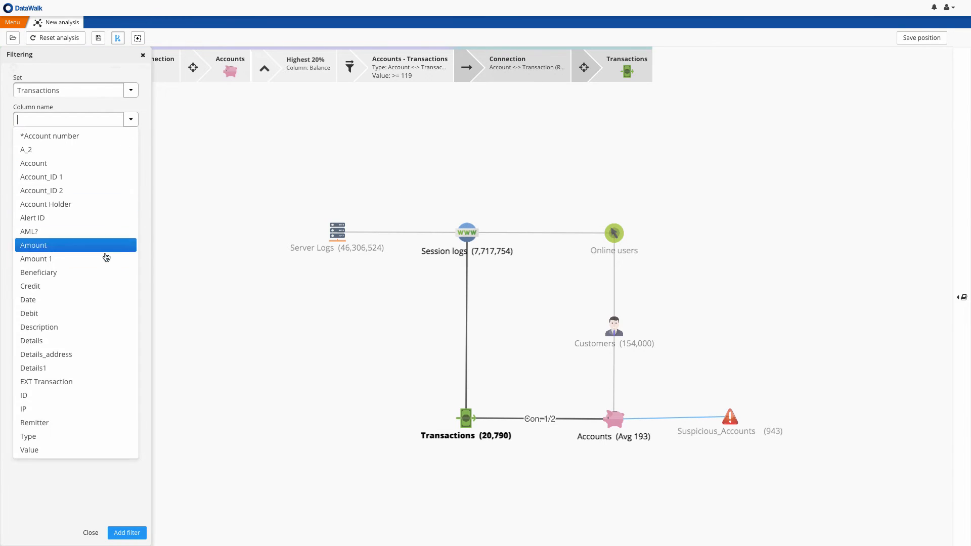
click(97, 302)
click(54, 141)
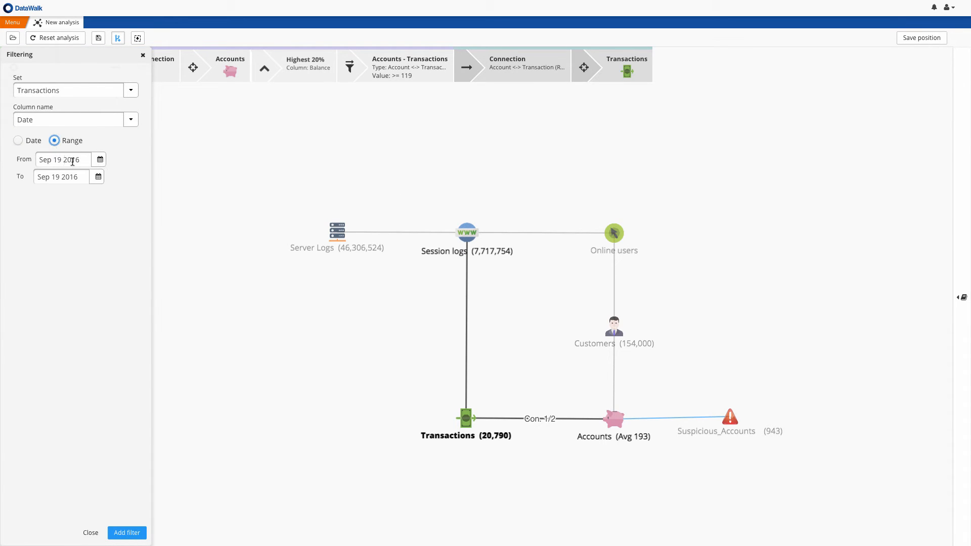
click(99, 160)
click(116, 180)
click(116, 180)
click(196, 209)
click(127, 533)
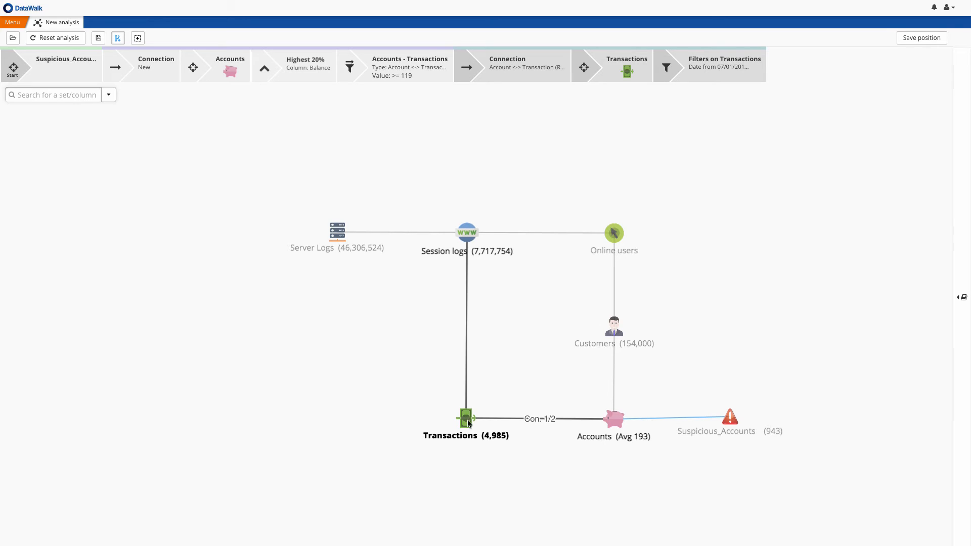
- Review the rules of the Session logs–Transactions connection and make Session logs the main set
click(466, 393)
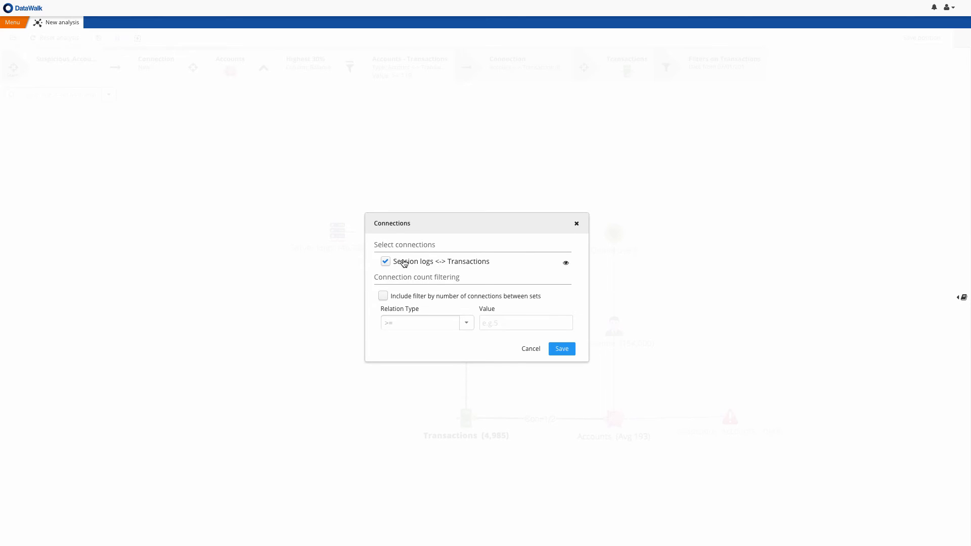
click(565, 262)
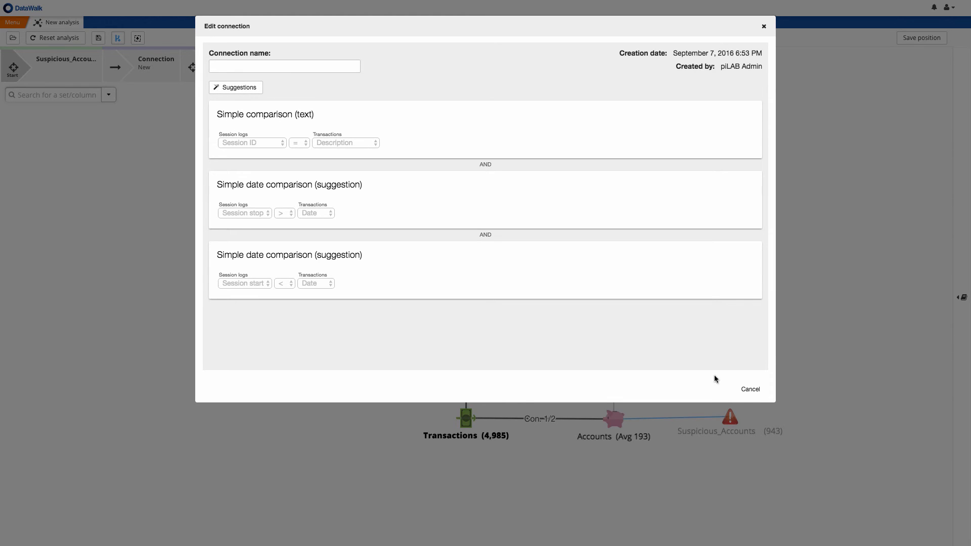
click(750, 390)
right_click(473, 234)
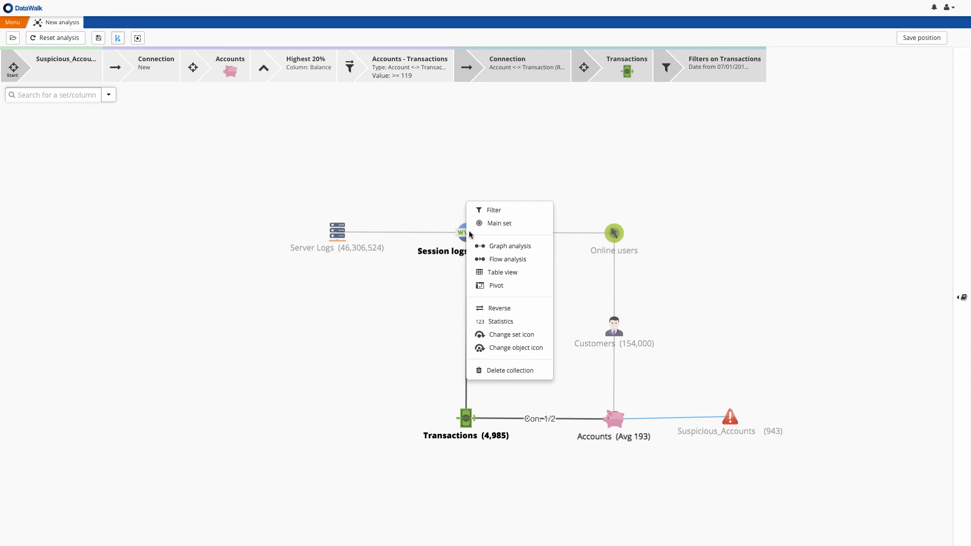
click(494, 223)
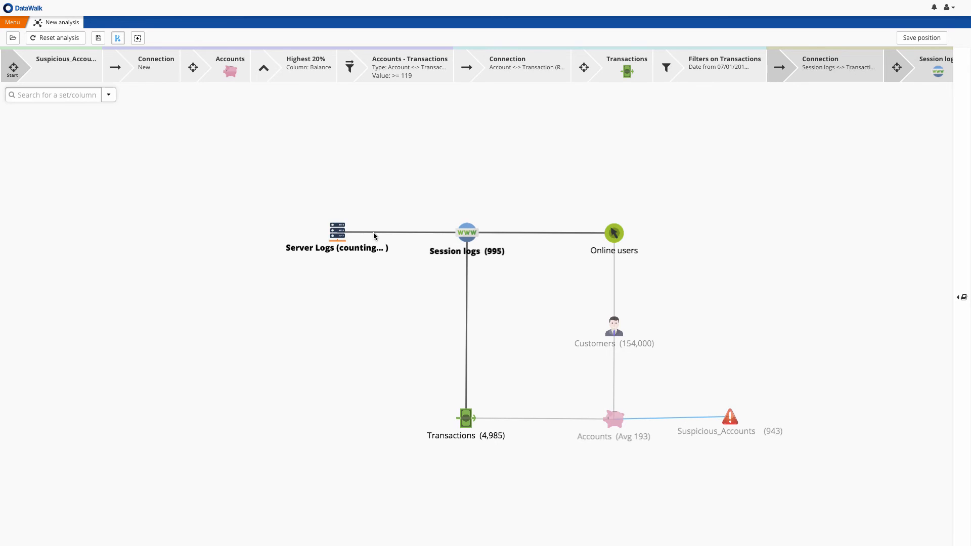
- Examine the rule that defines the Server Logs–Session logs connection
click(375, 233)
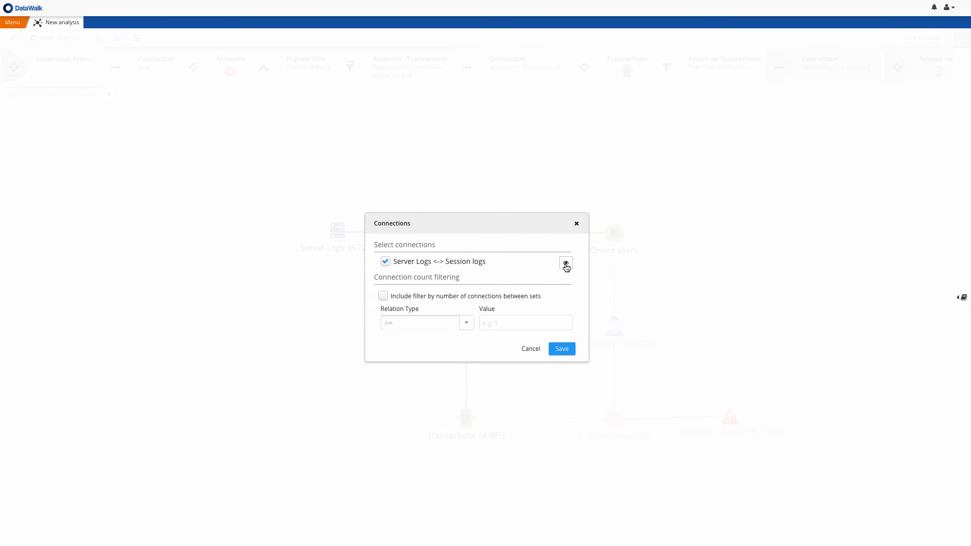
click(566, 263)
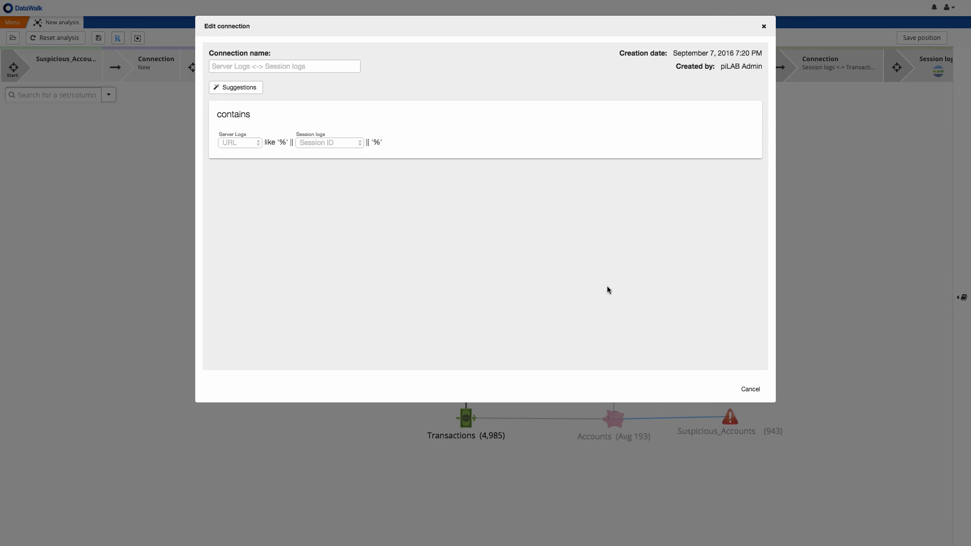
click(753, 389)
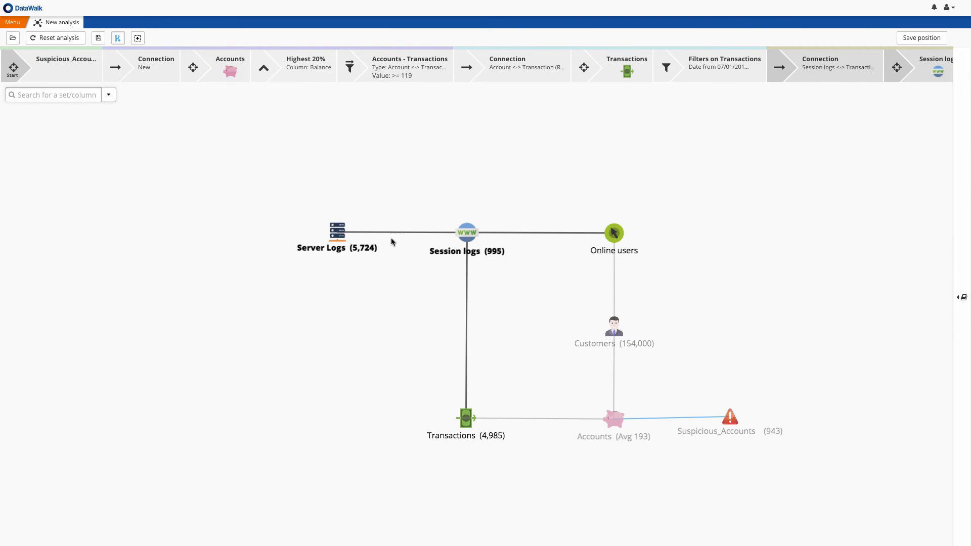
- Inspect the hosts, times and URLs of the linked Server Logs records in a table view
click(333, 239)
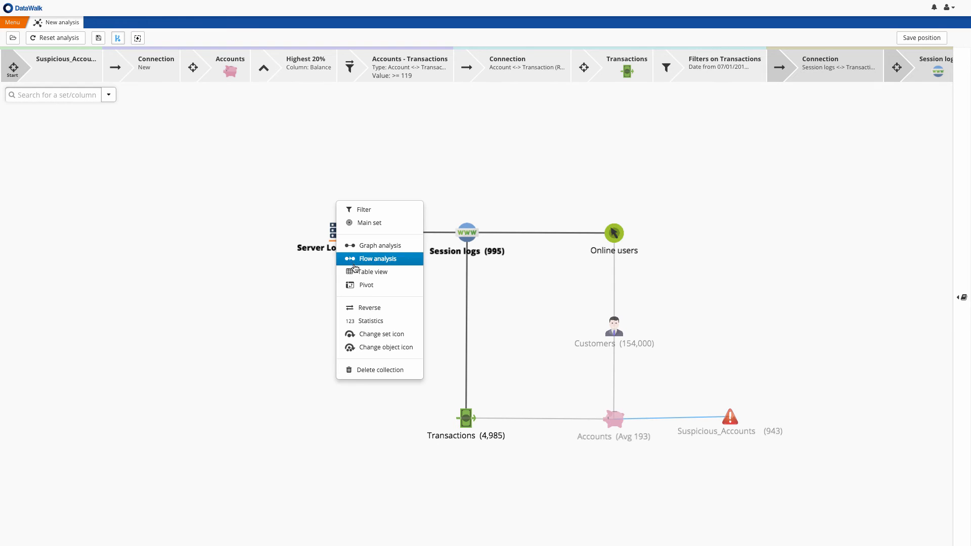
click(357, 273)
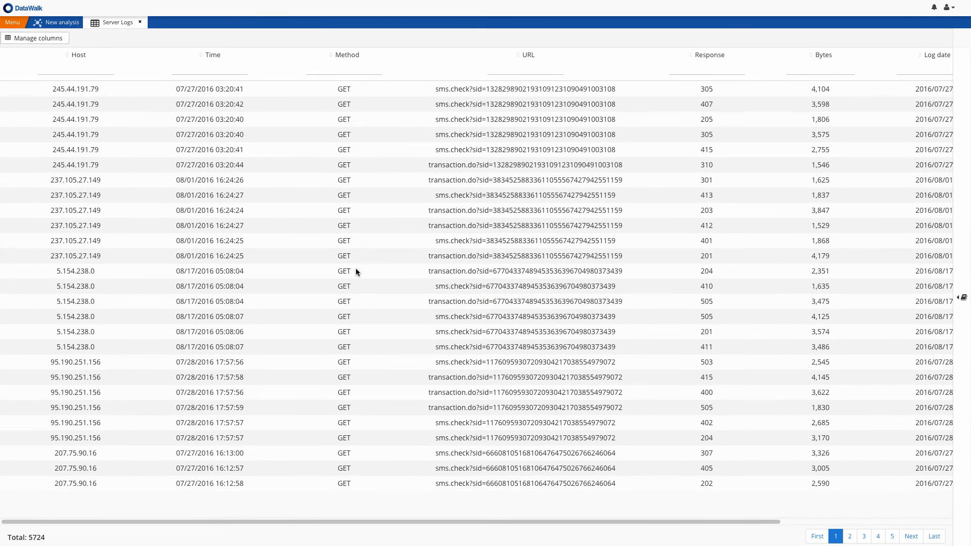
click(140, 22)
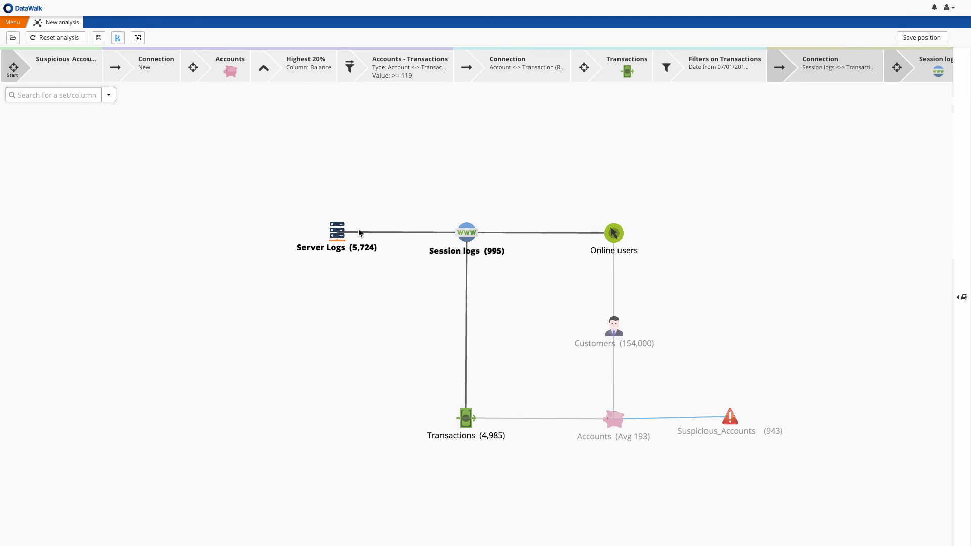
- Open the saved pivot report "Access per day per IP" for the linked Server Logs
click(329, 228)
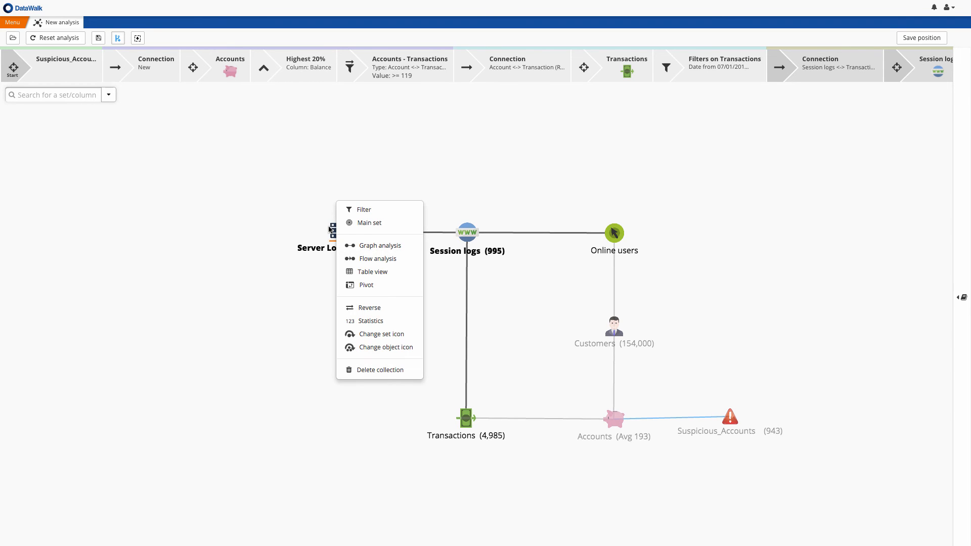
click(367, 286)
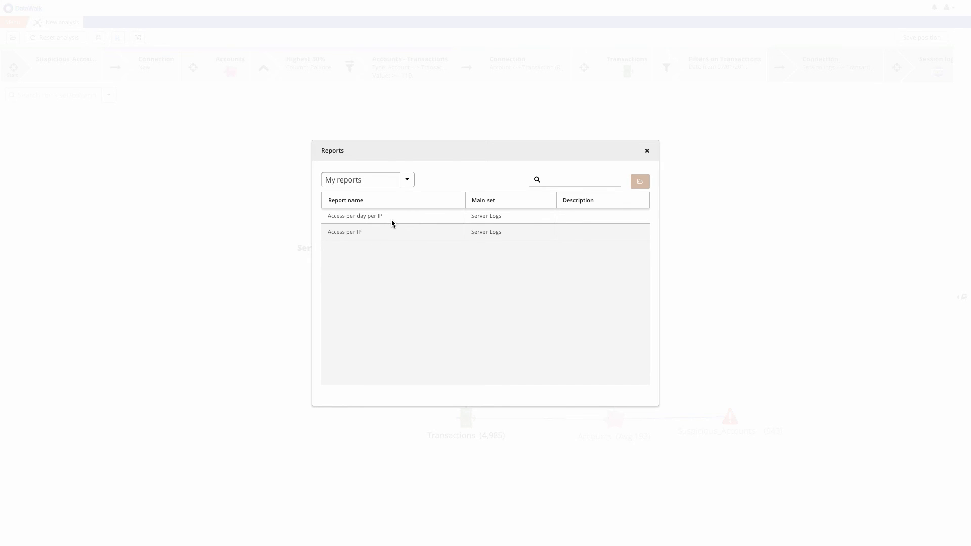
click(392, 220)
click(640, 182)
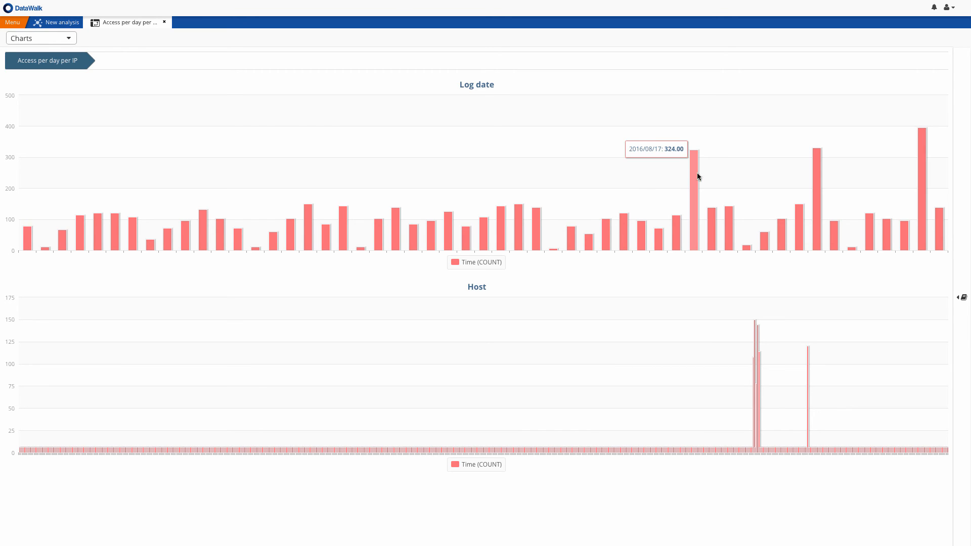
- Drill into log date 2016/09/01, zoom in on the group of most active hosts, and close the report
mouse_move(926, 137)
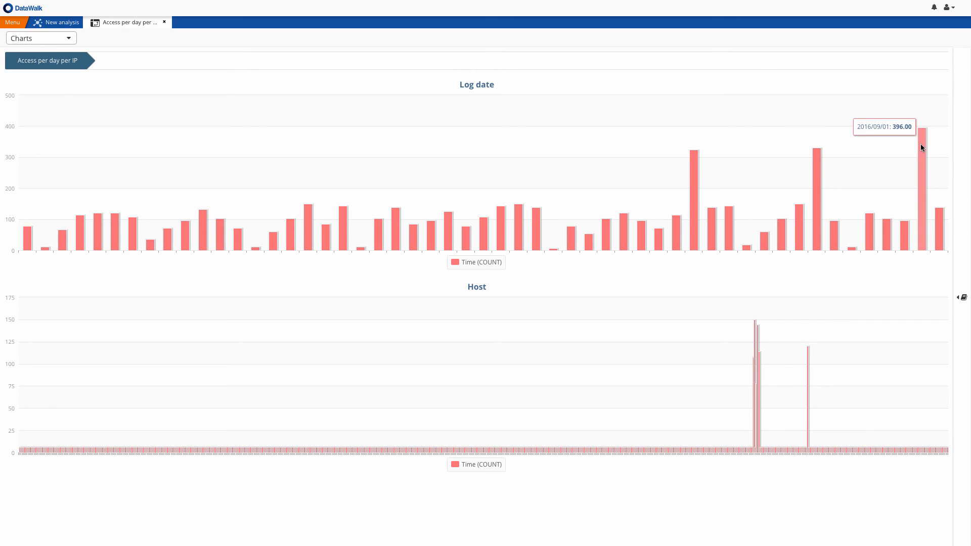
click(922, 144)
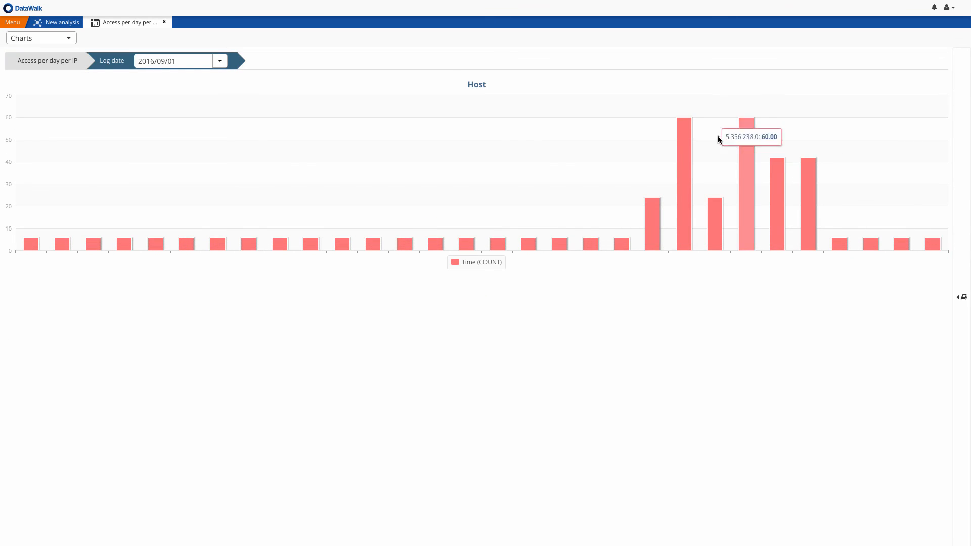
drag(651, 144, 807, 251)
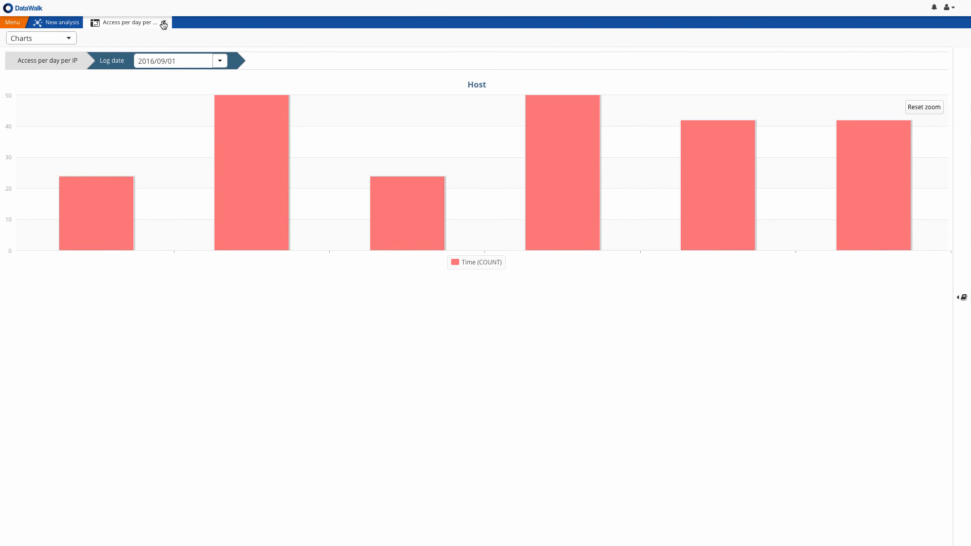
click(163, 24)
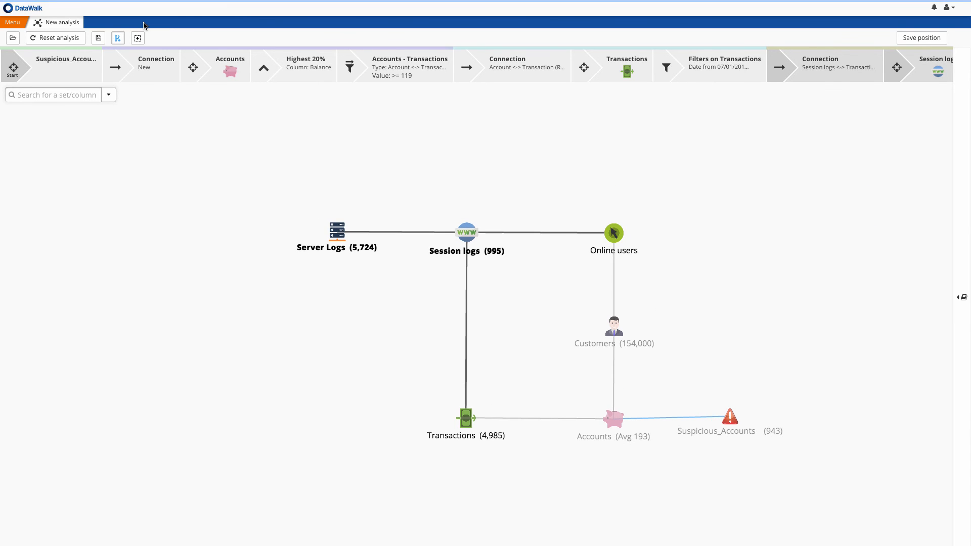
- Load the saved Blacklist analysis and check the alerting option available when saving it
click(12, 38)
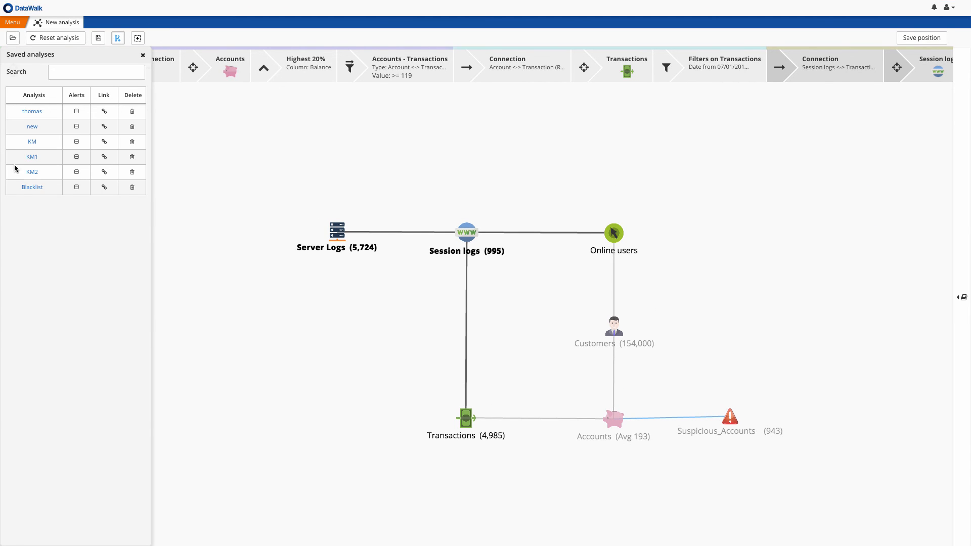
click(23, 186)
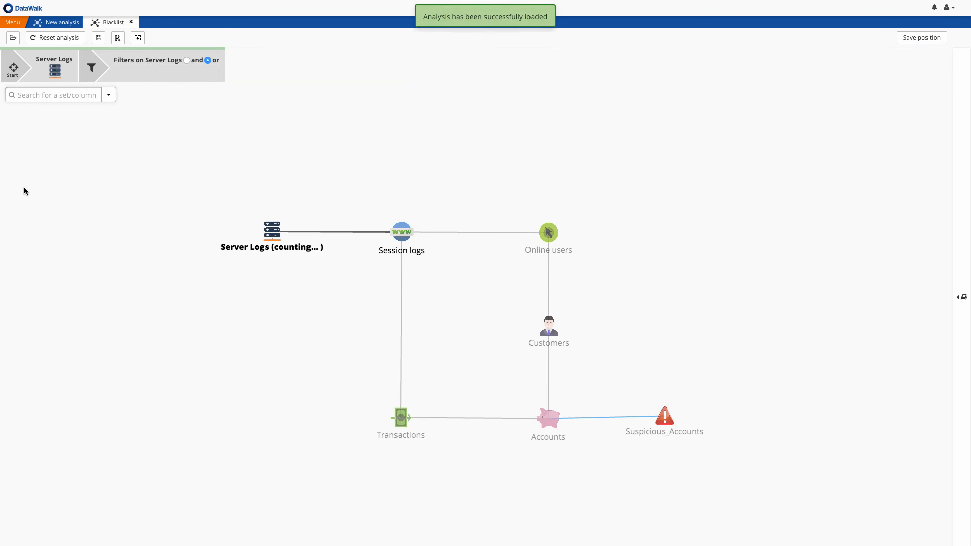
click(99, 38)
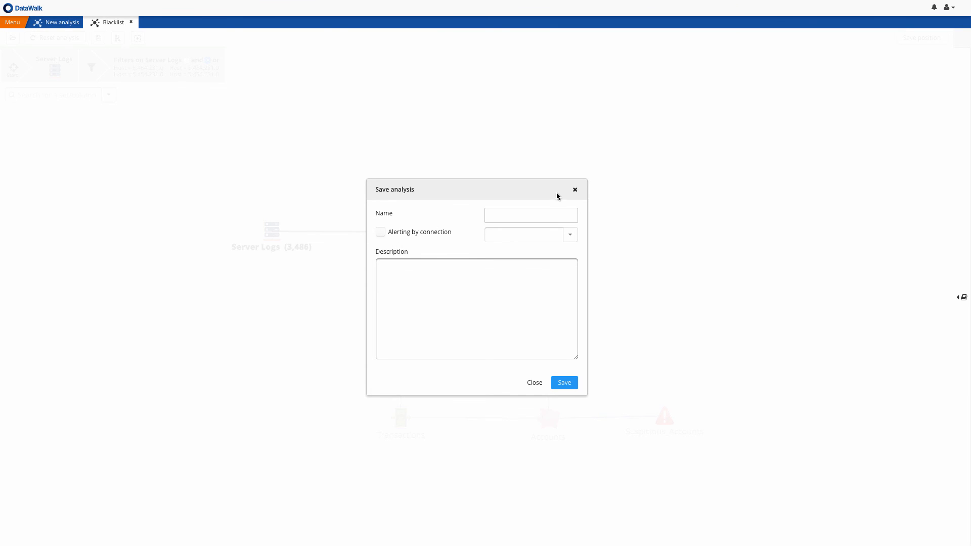
click(574, 190)
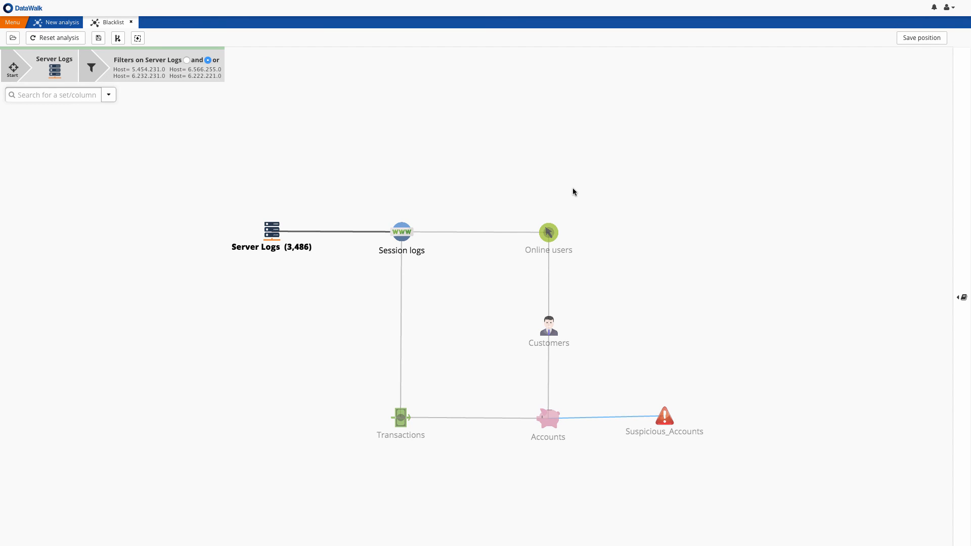